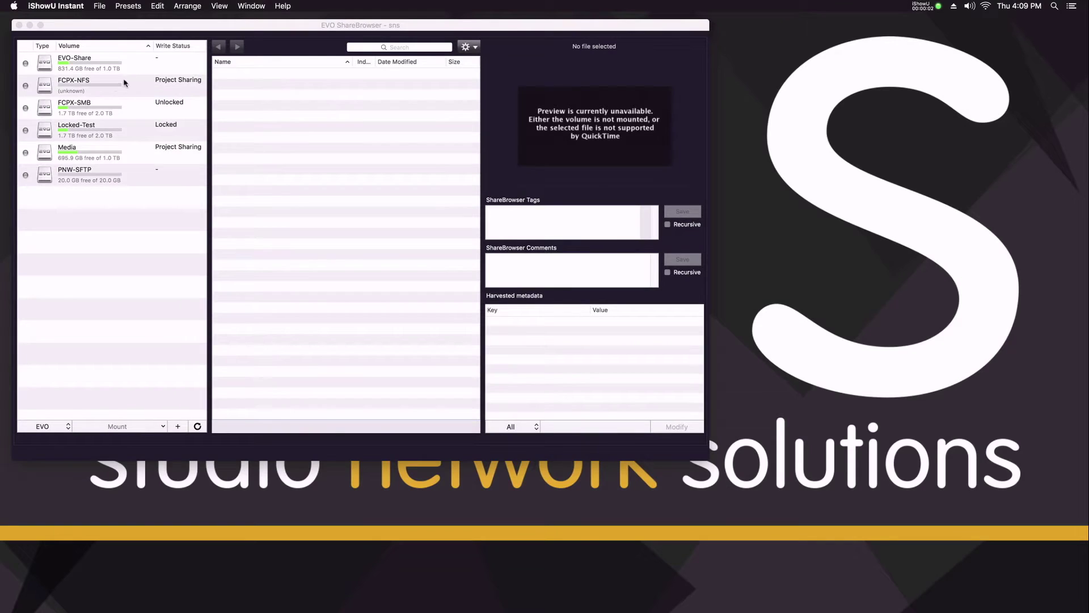
Step: Mount the FCPX-NFS share as nfs://192.168.4.25/FCPX-NFS
click(114, 85)
click(111, 87)
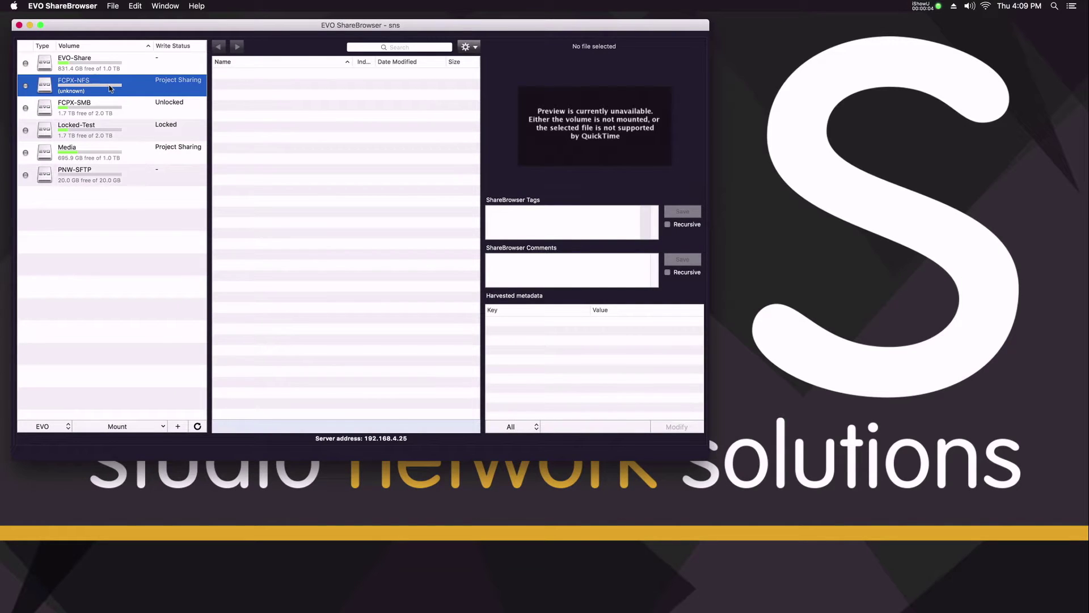
right_click(111, 88)
mouse_move(158, 107)
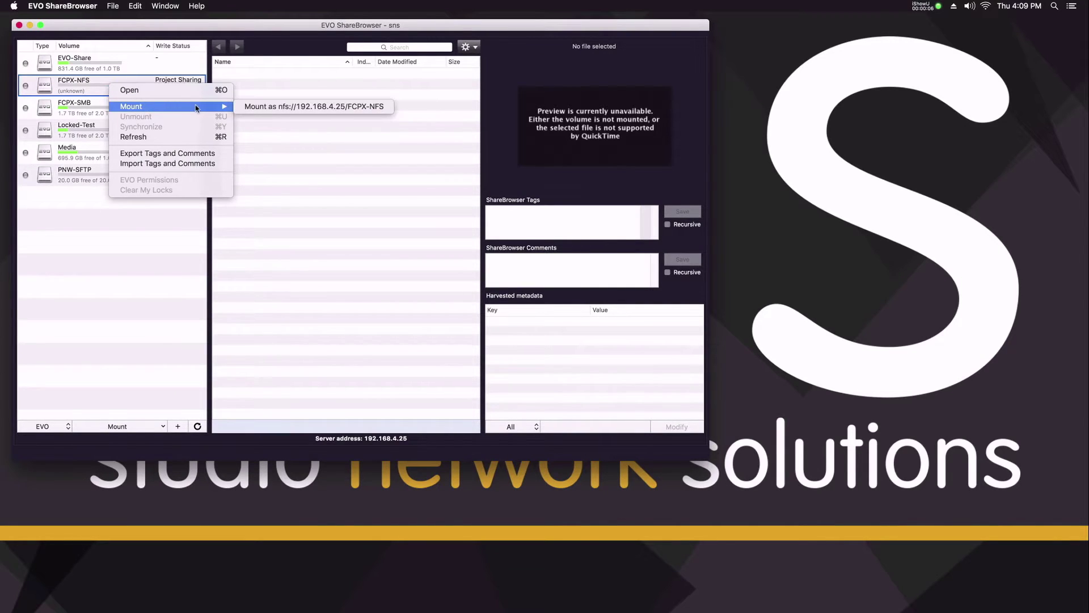
click(252, 107)
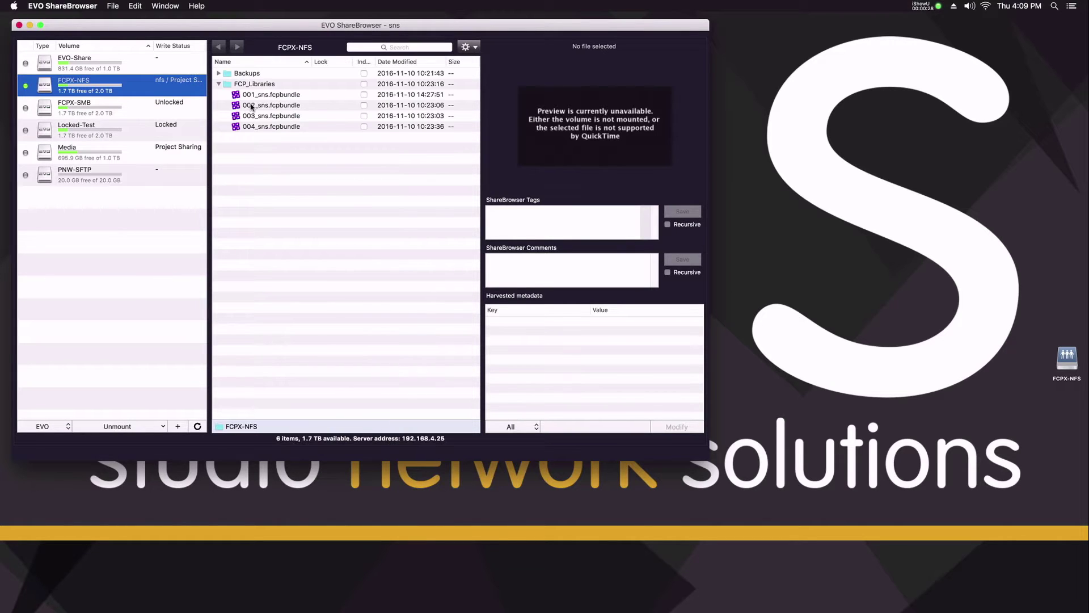
Step: Lock 001_sns.fcpbundle and open it in Final Cut Pro with Lock and Open
click(261, 95)
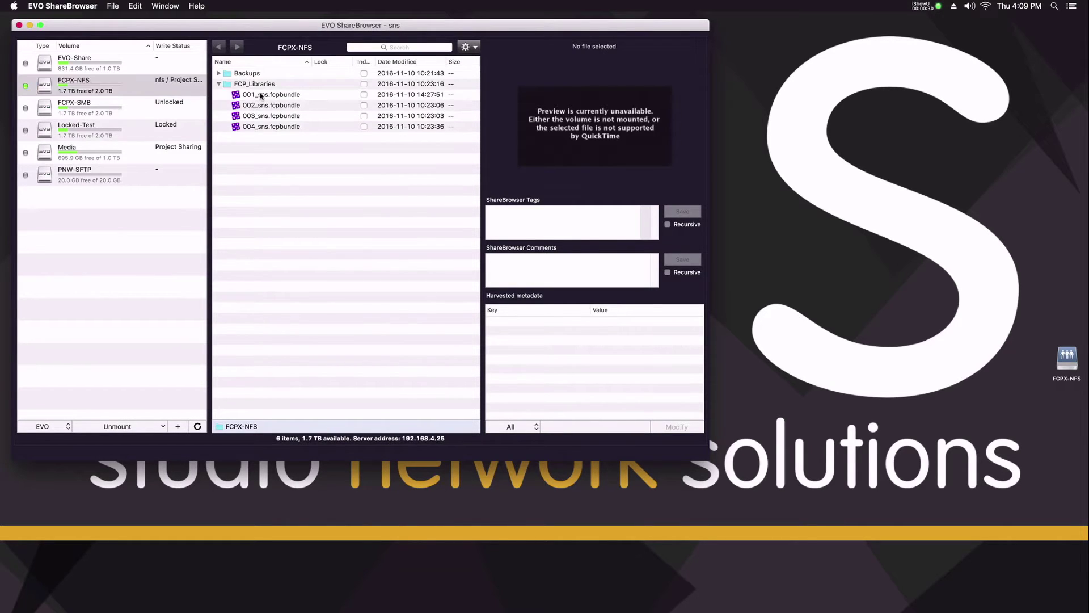
right_click(261, 96)
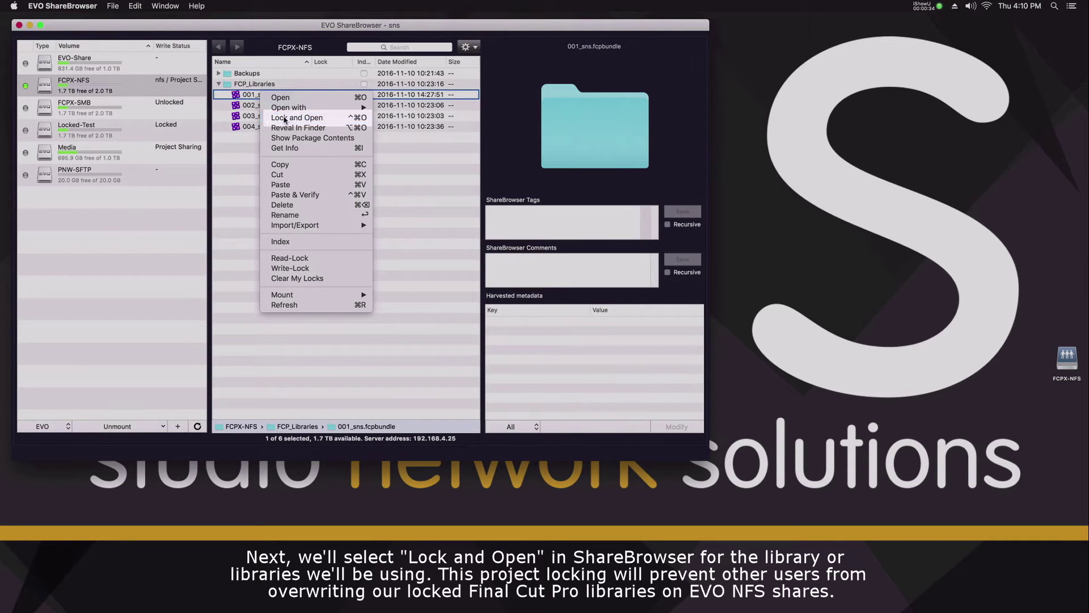
click(285, 118)
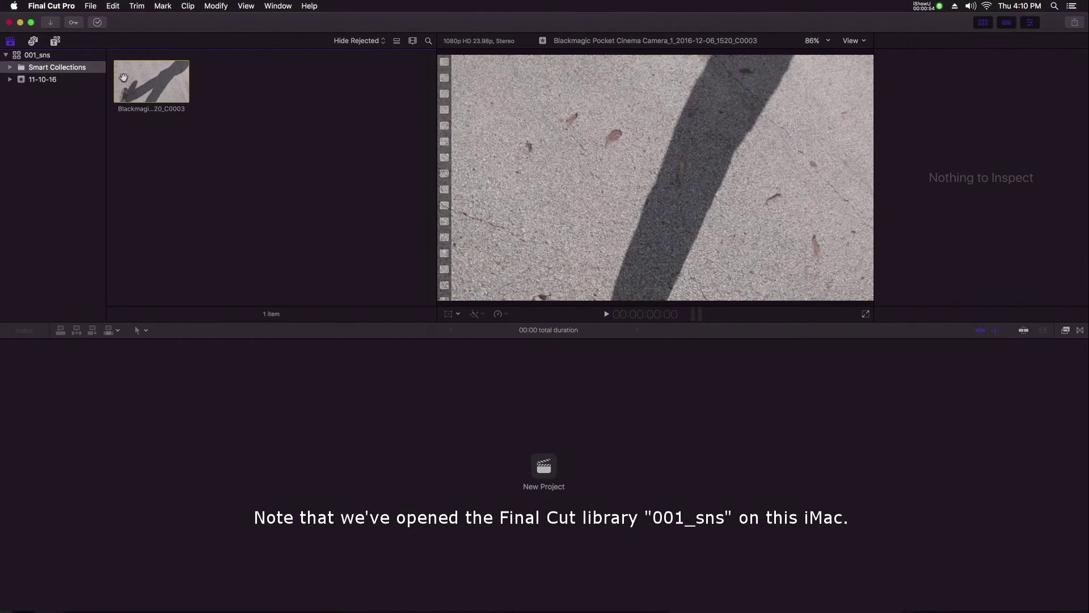
Step: Play the 001_sns clip in the Final Cut Pro viewer
key(space)
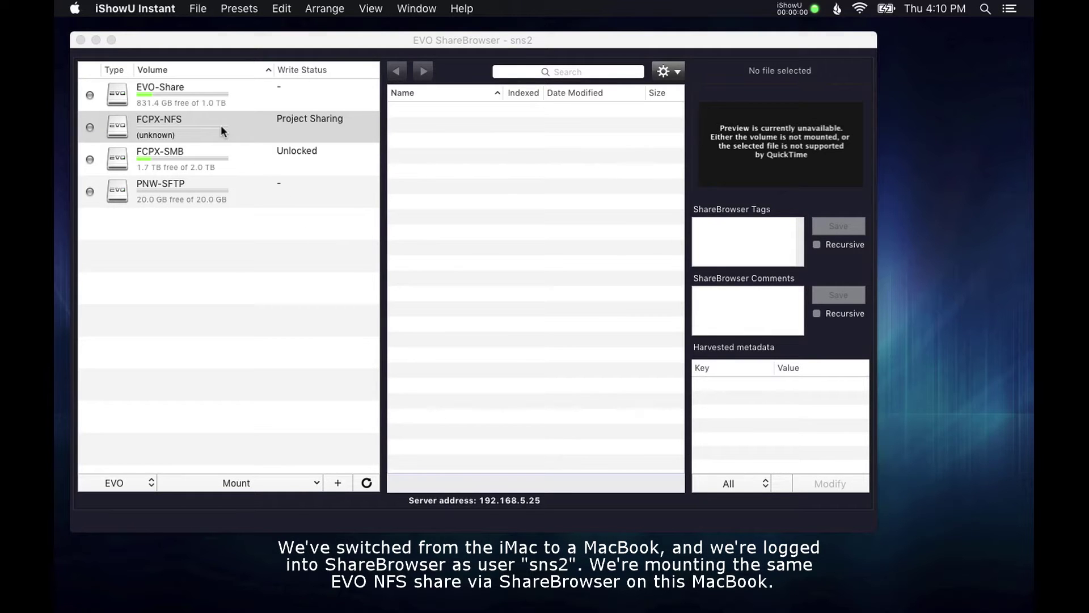
Step: On the second Mac, mount FCPX-NFS as nfs://192.168.5.25/FCPX-NFS
click(222, 130)
right_click(222, 130)
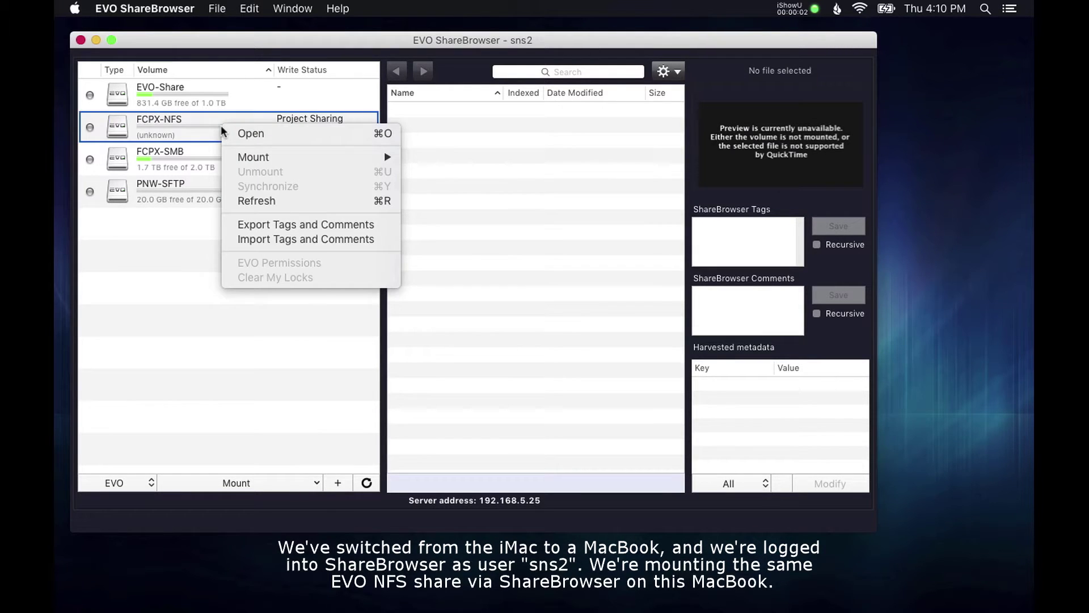
mouse_move(266, 153)
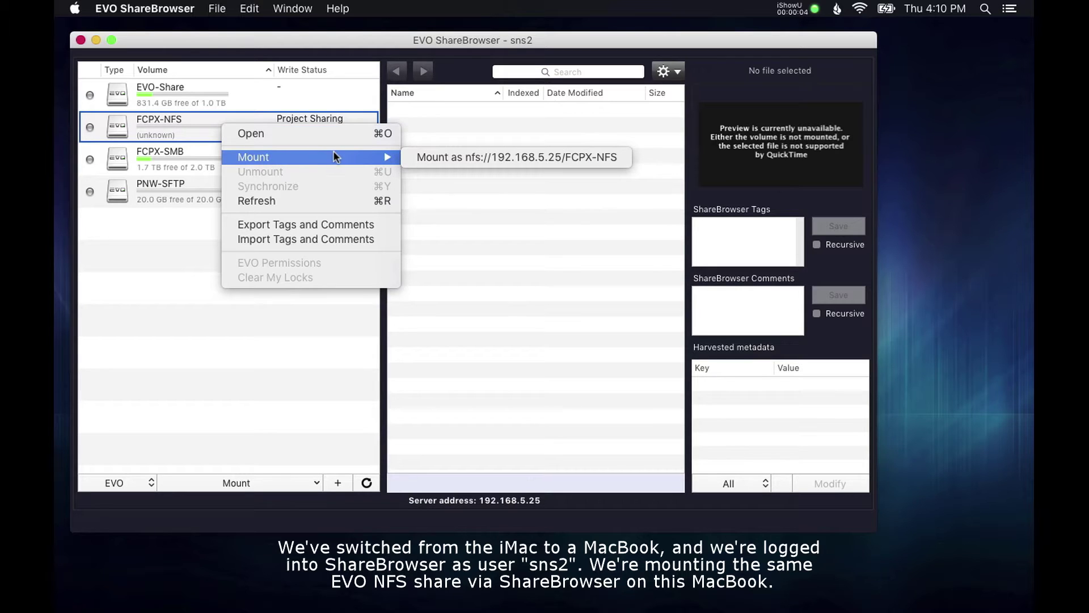
click(429, 153)
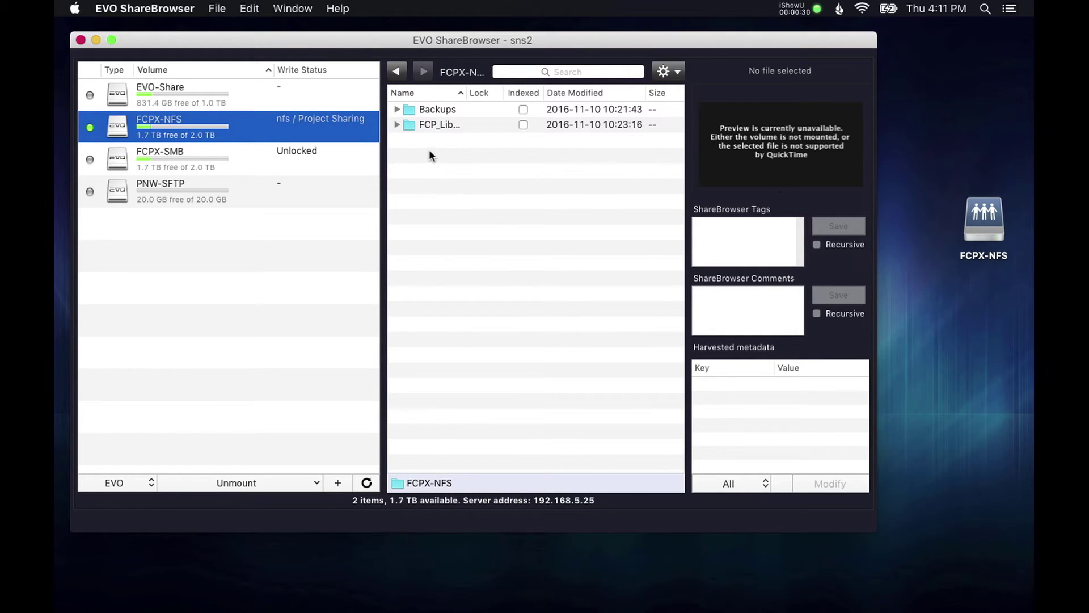
Step: Expand FCP_Libraries, widen the Name column, and open 001_sns.fcpbundle with Final Cut Pro (default)
click(398, 124)
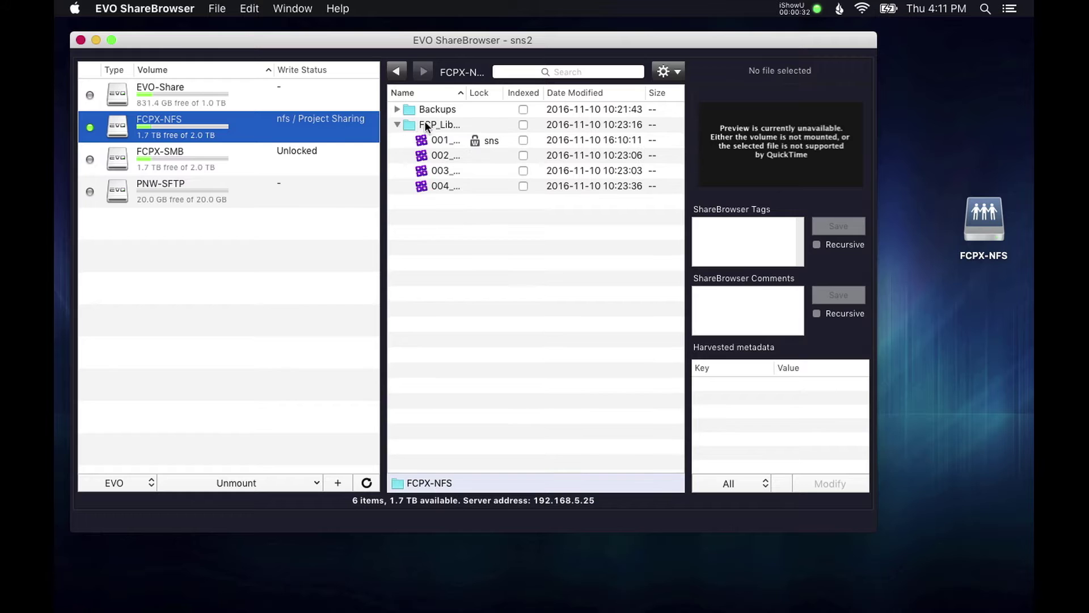
drag(467, 98, 530, 94)
click(500, 139)
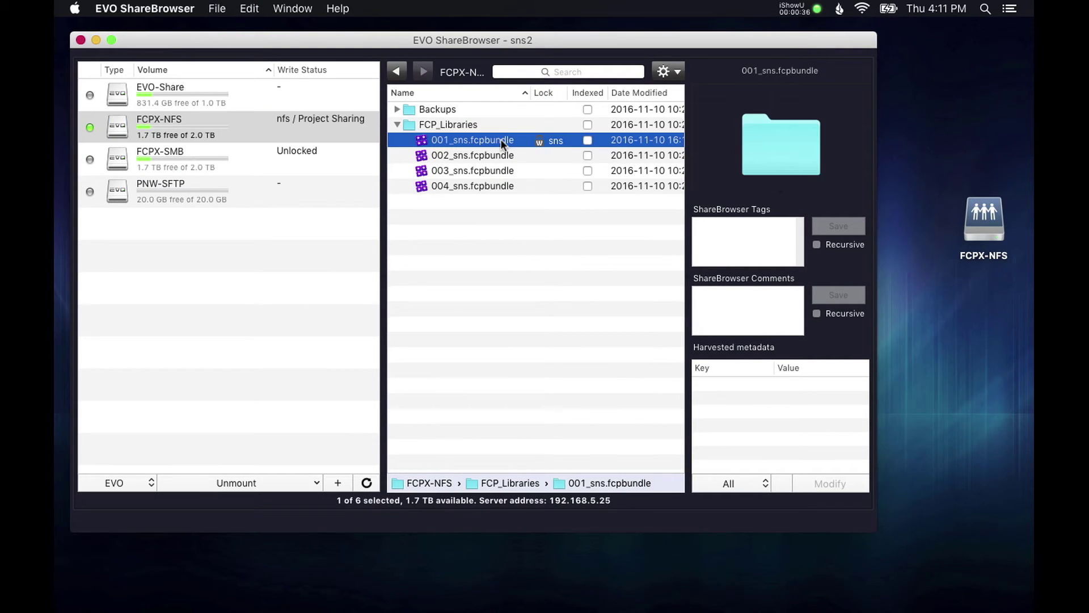
right_click(500, 139)
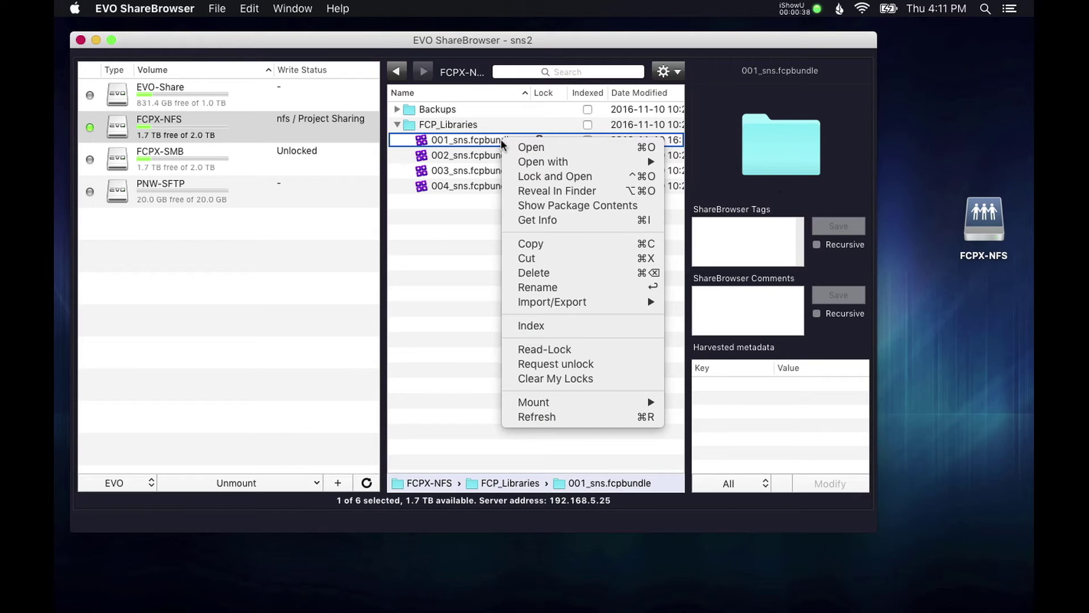
mouse_move(536, 163)
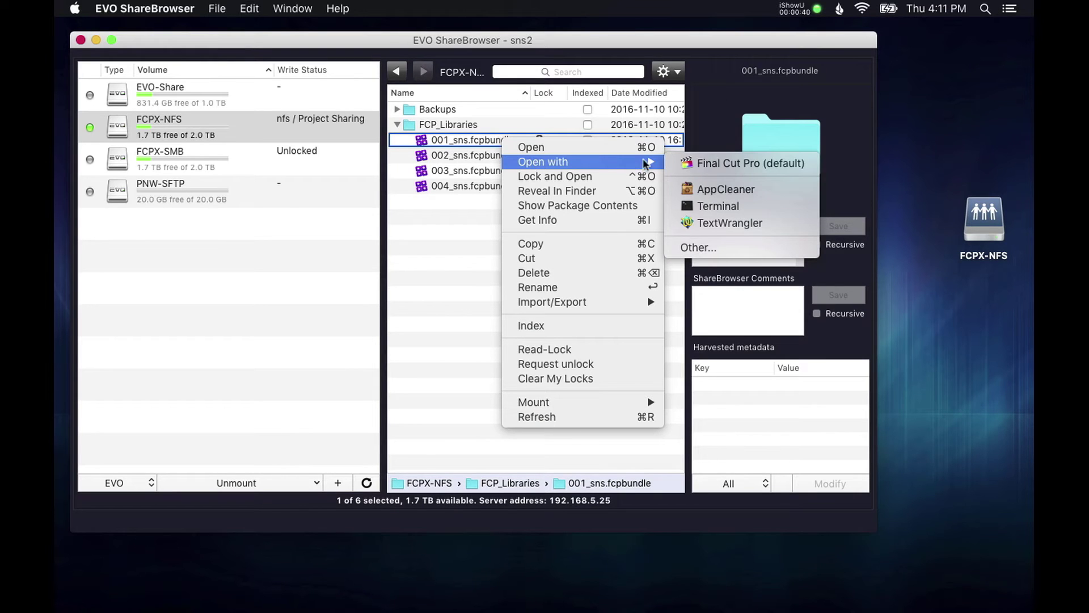
click(689, 163)
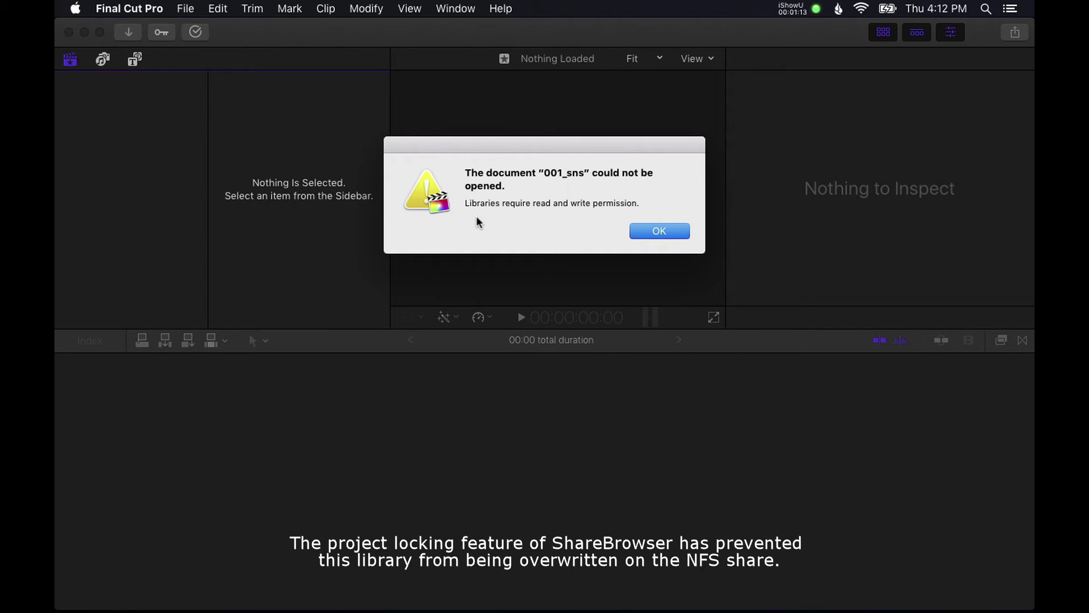
Step: Dismiss the could-not-open alert and mount FCPX-SMB as smb://192.168.4.25/FCPX-SMB
click(663, 230)
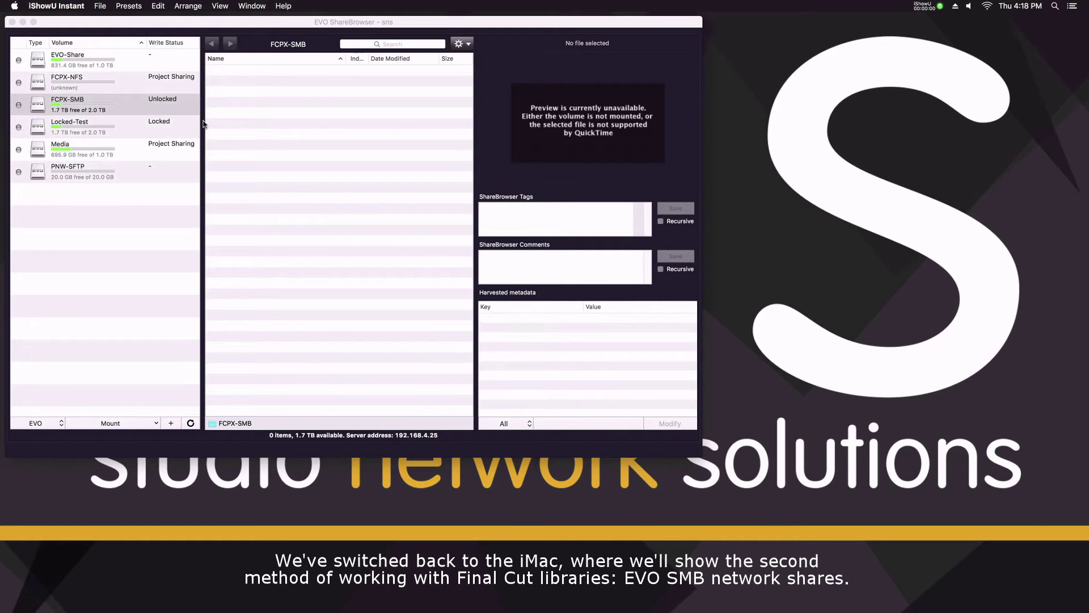
click(90, 103)
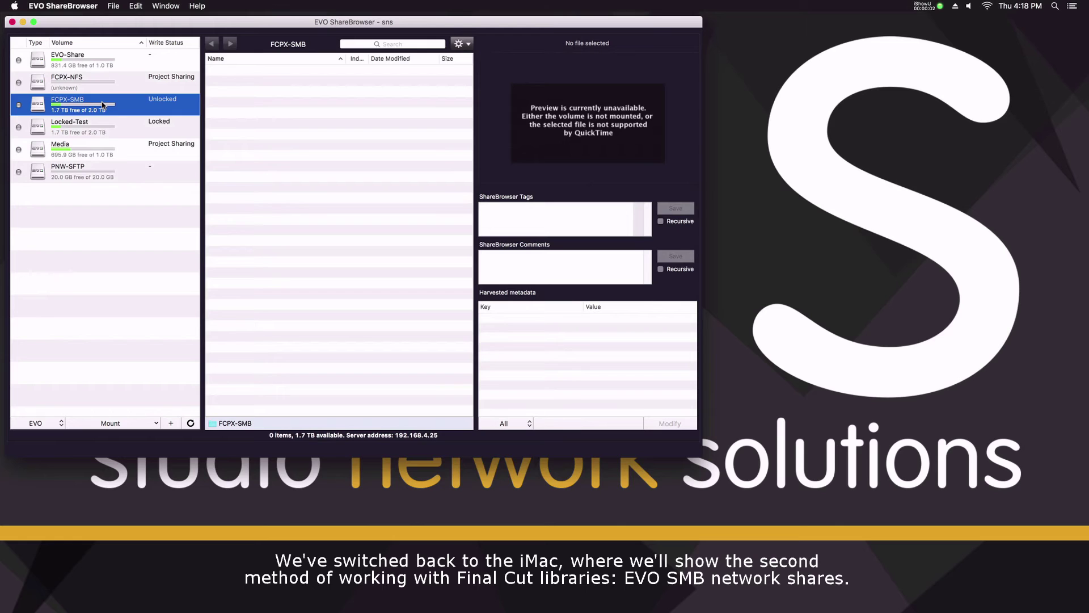
right_click(103, 105)
mouse_move(121, 122)
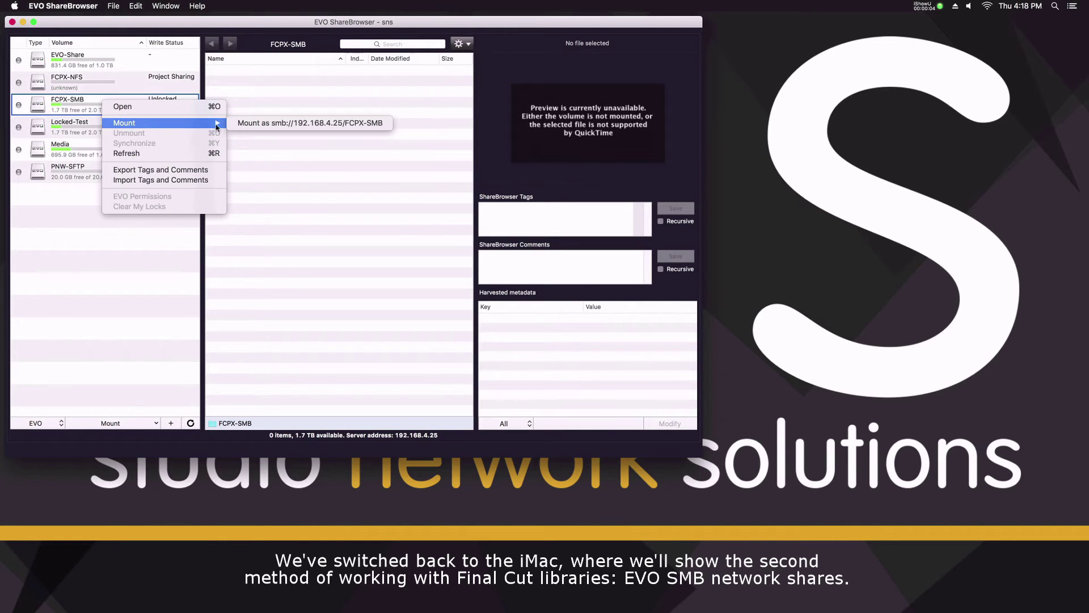
click(243, 123)
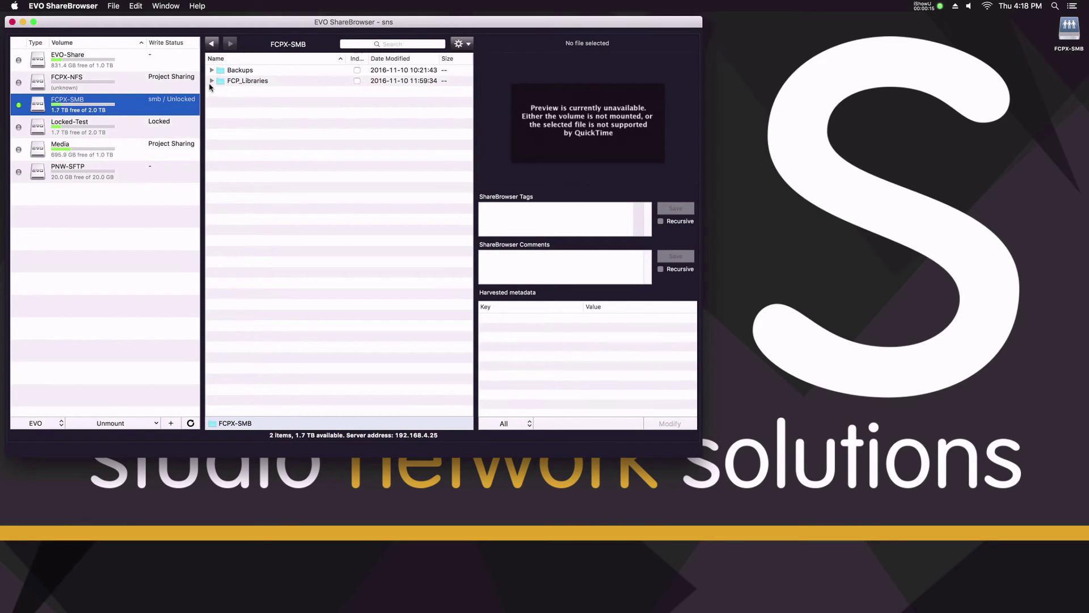
Step: Expand FCP_Libraries on the SMB share and open 005_sns.fcpbundle
click(211, 81)
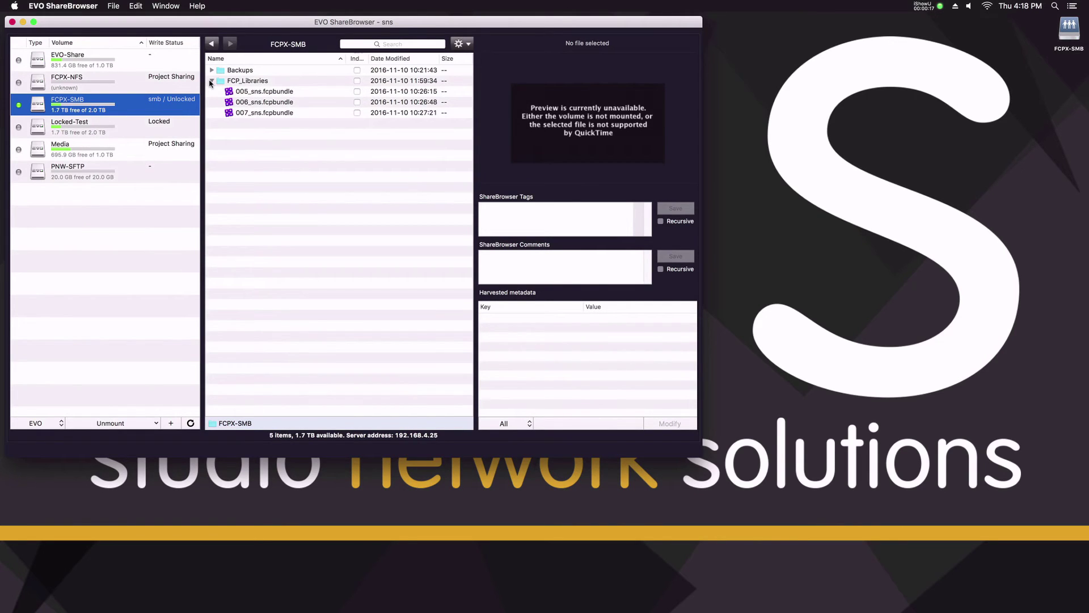
click(257, 93)
right_click(258, 92)
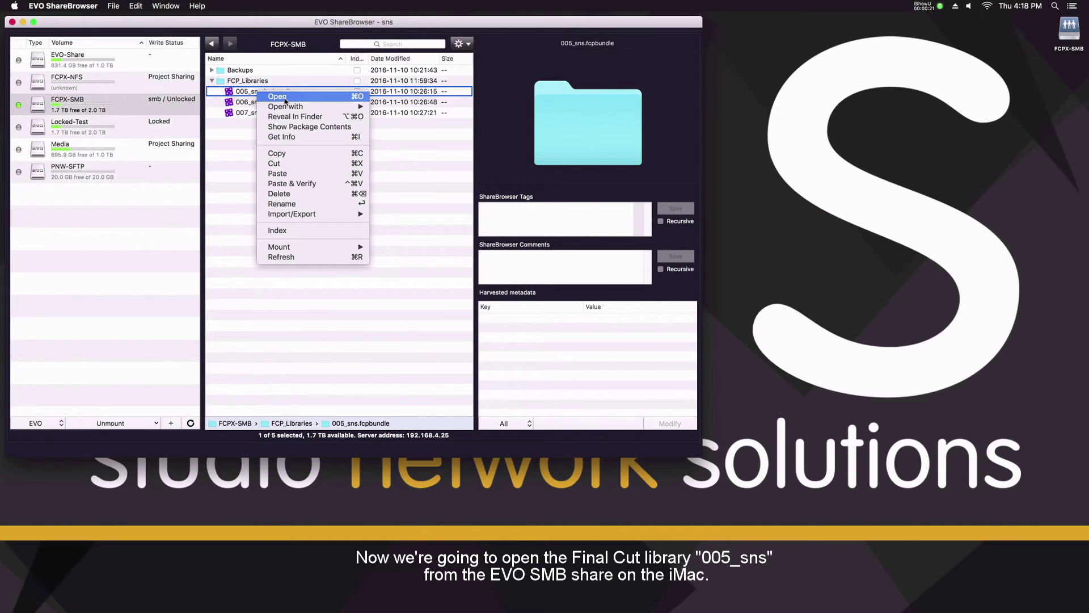
click(278, 97)
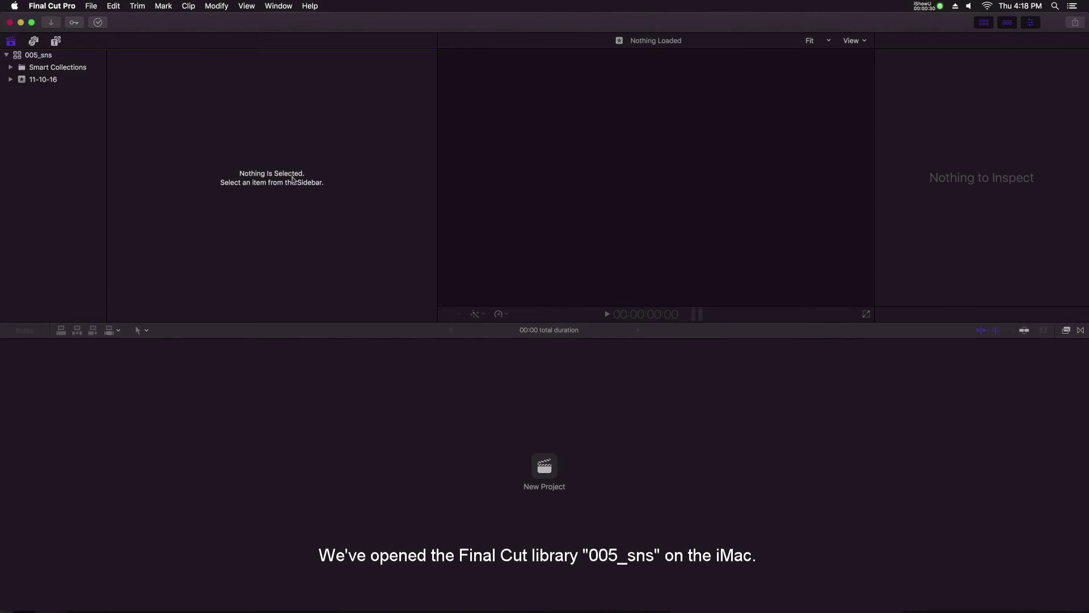
Step: Select the 005_sns library in the Final Cut Pro Libraries sidebar
click(34, 57)
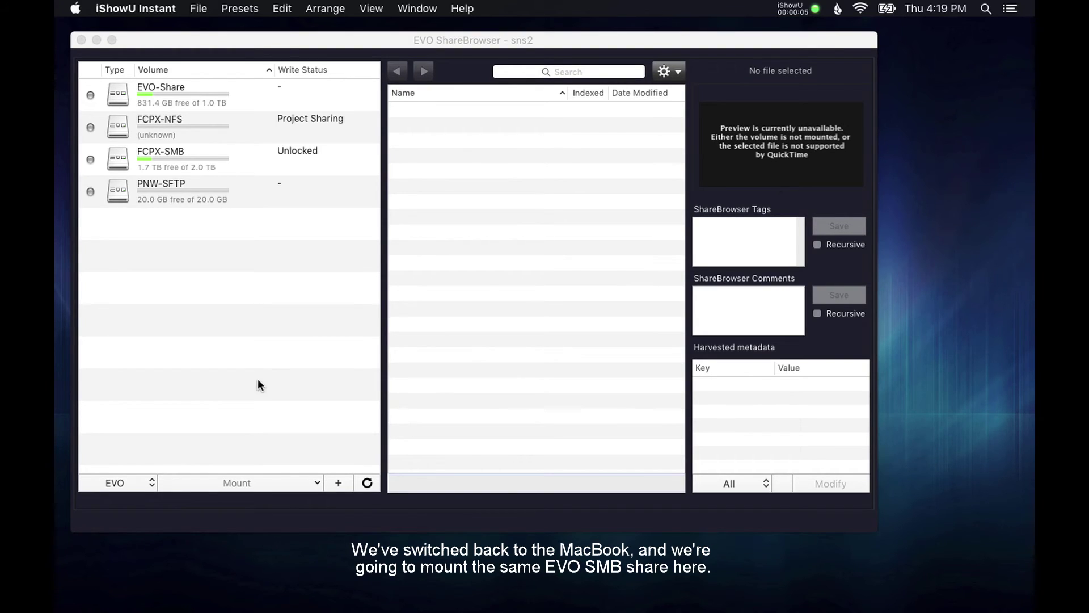
Step: On the MacBook, mount FCPX-SMB as smb://192.168.5.25/FCPX-SMB
click(213, 158)
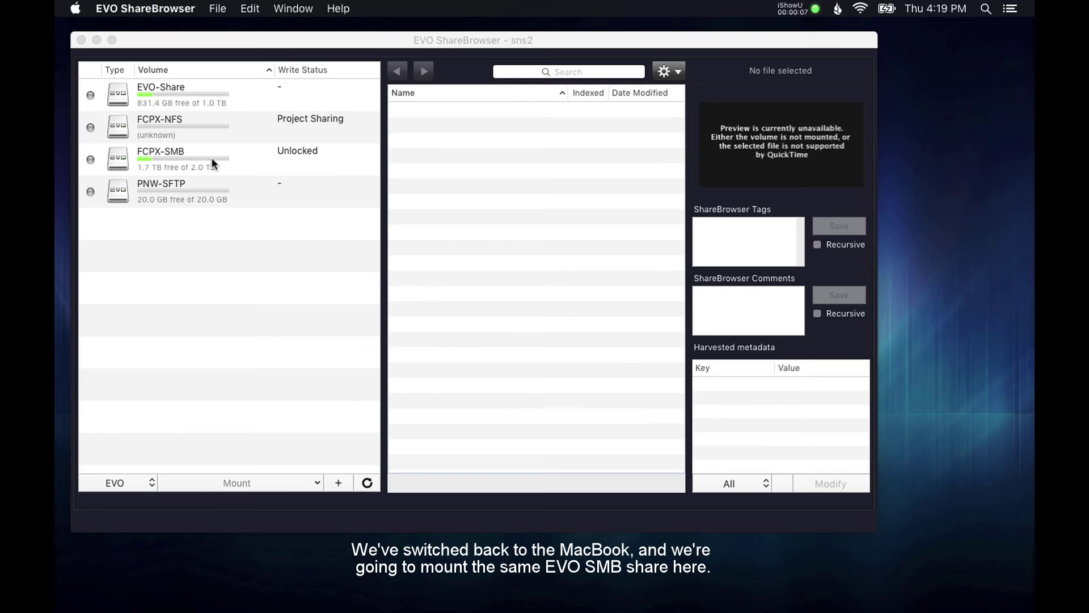
click(212, 158)
right_click(212, 157)
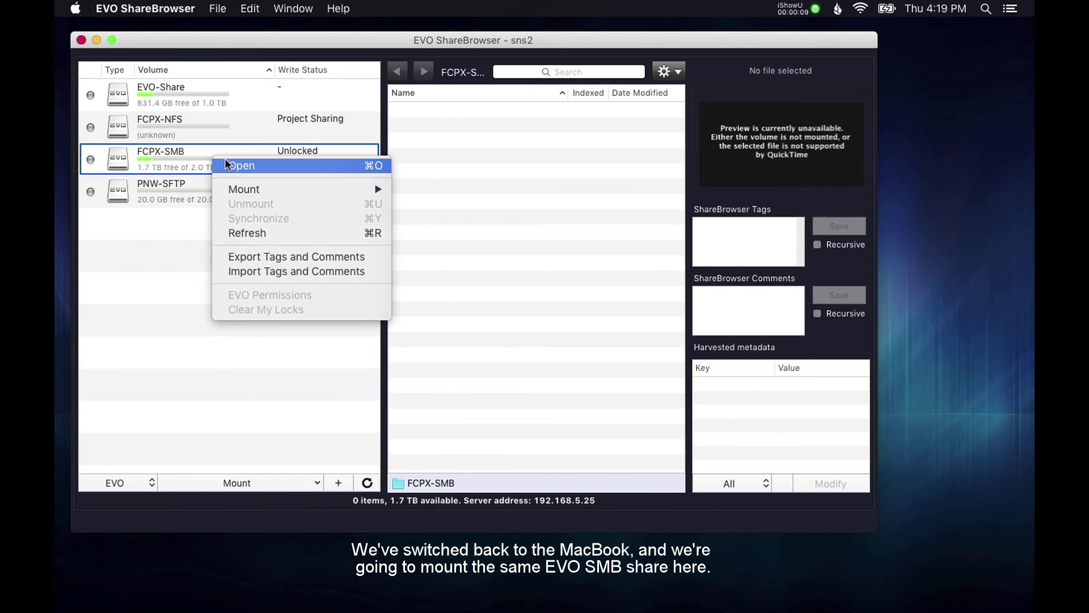
mouse_move(330, 189)
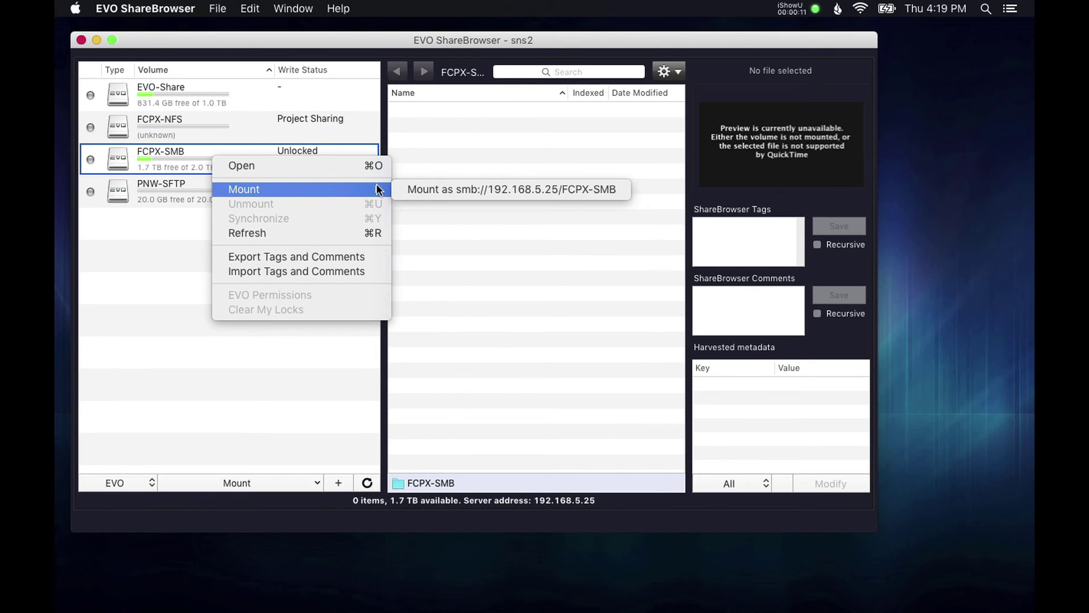
click(419, 192)
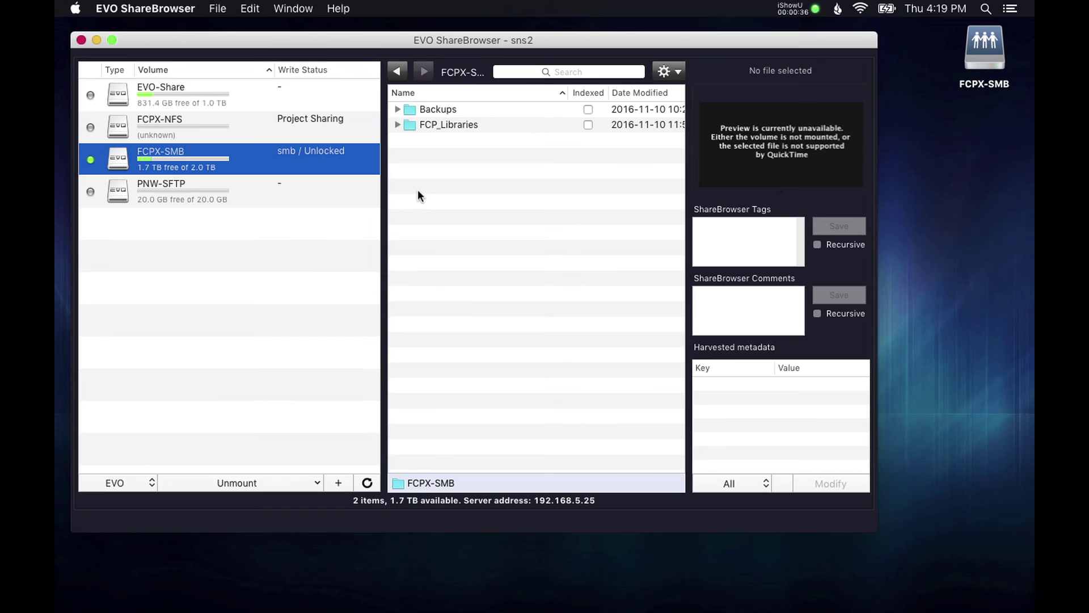
Step: Open FCP_Libraries and try opening 005_sns.fcpbundle, already in use on the iMac
double_click(464, 121)
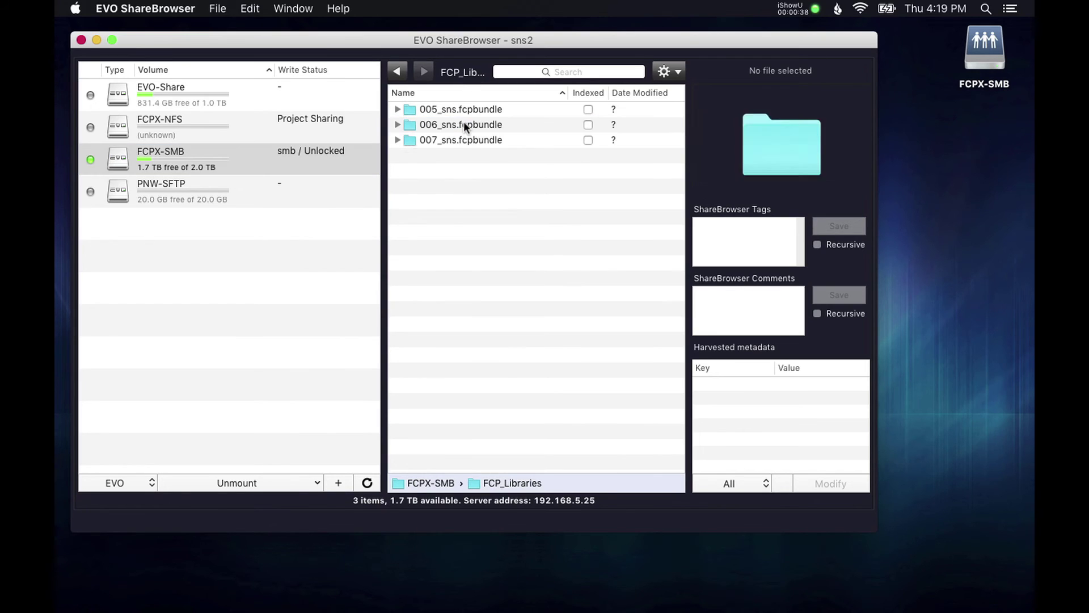
click(463, 110)
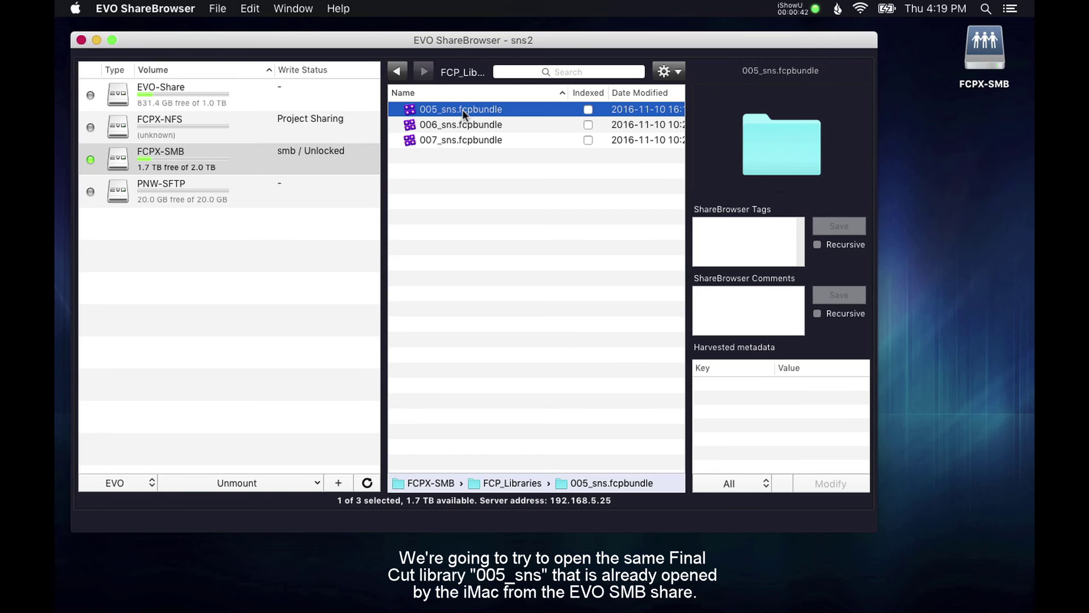
right_click(461, 110)
click(479, 120)
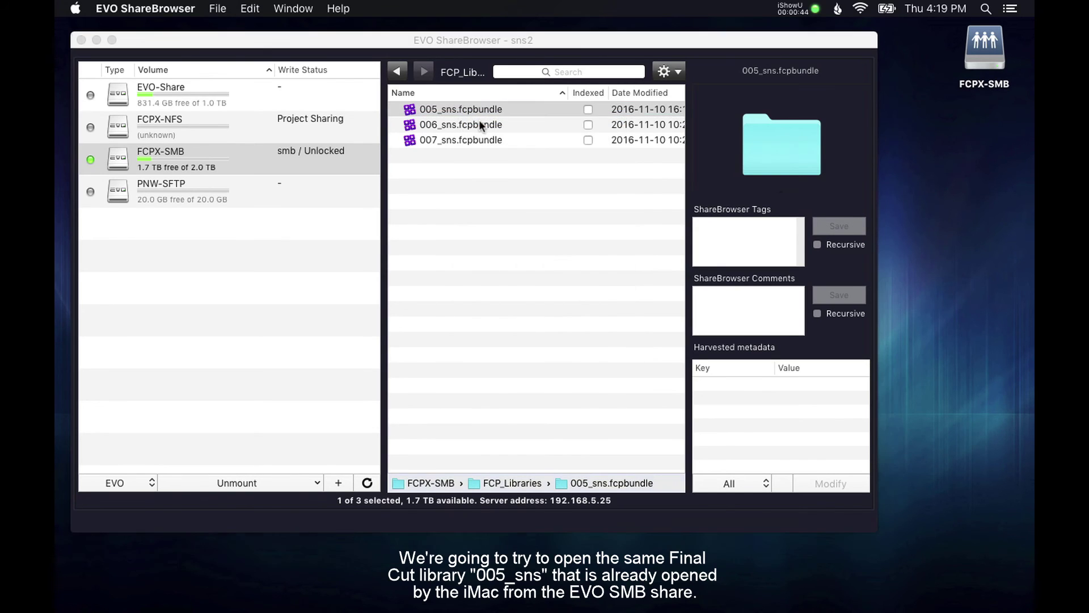